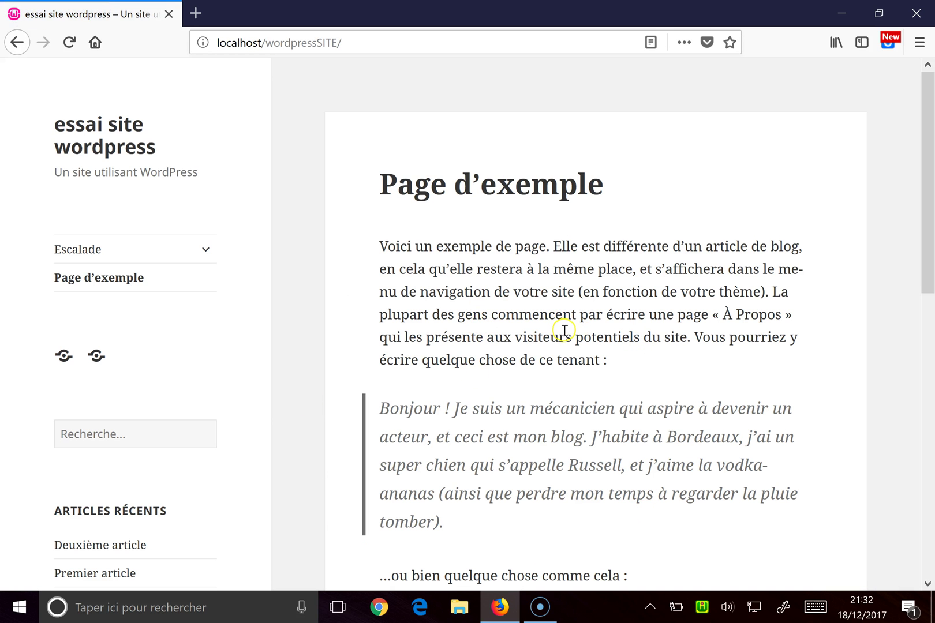
# - Look over the example page of the WordPress site and expand the Escalade submenu
pyautogui.scroll(-3, 566, 334)
pyautogui.scroll(3, 569, 337)
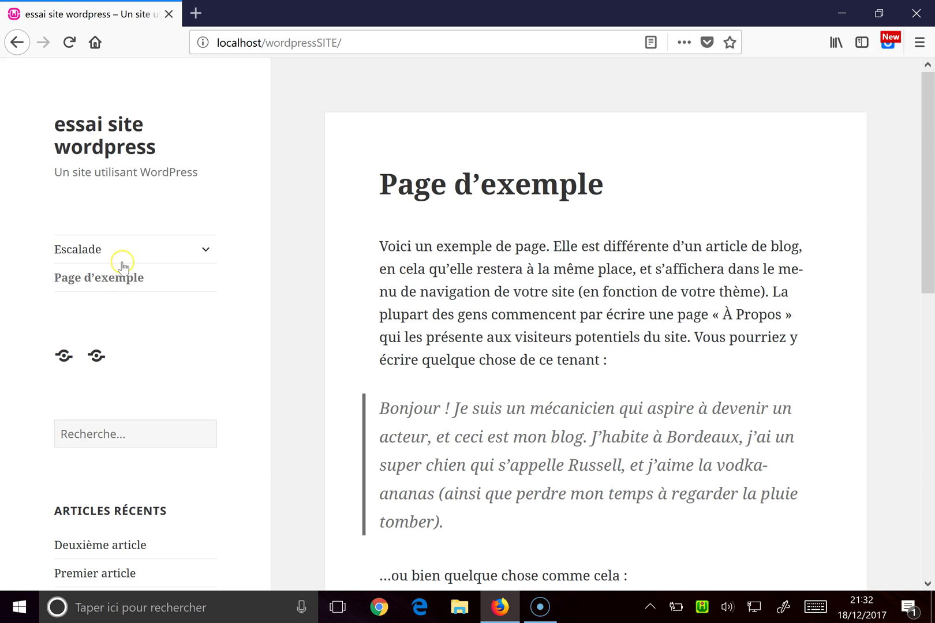
pyautogui.click(206, 250)
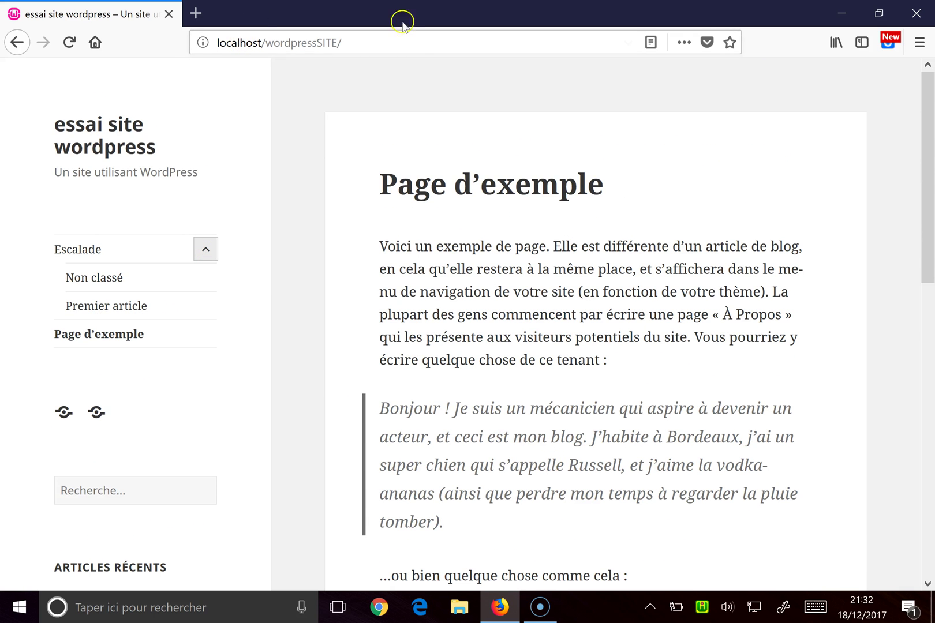
# - Go to the site's administration address, localhost/wordpressSITE/wp-admin
pyautogui.click(411, 37)
pyautogui.click(416, 39)
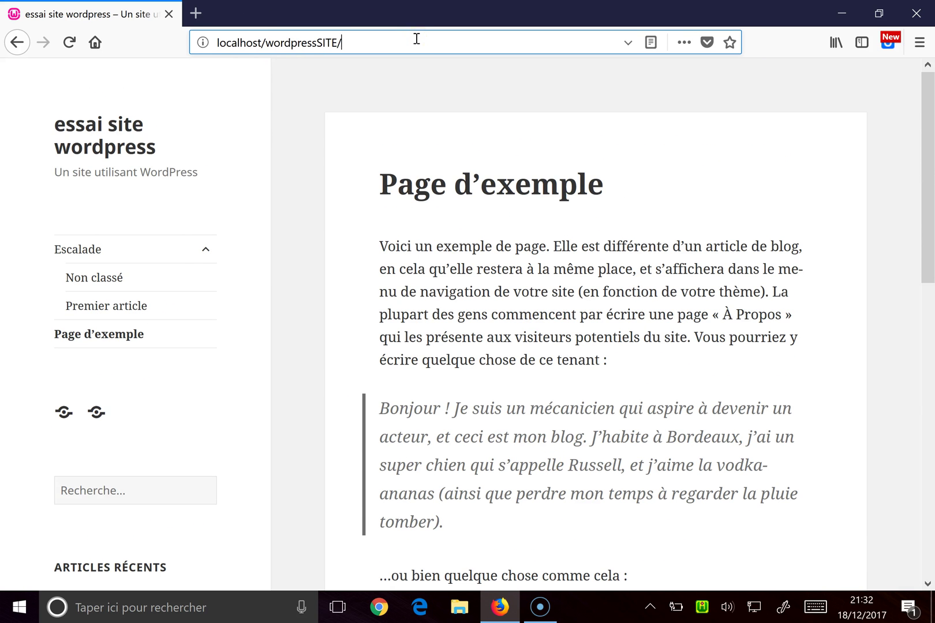
pyautogui.write('wp-admin')
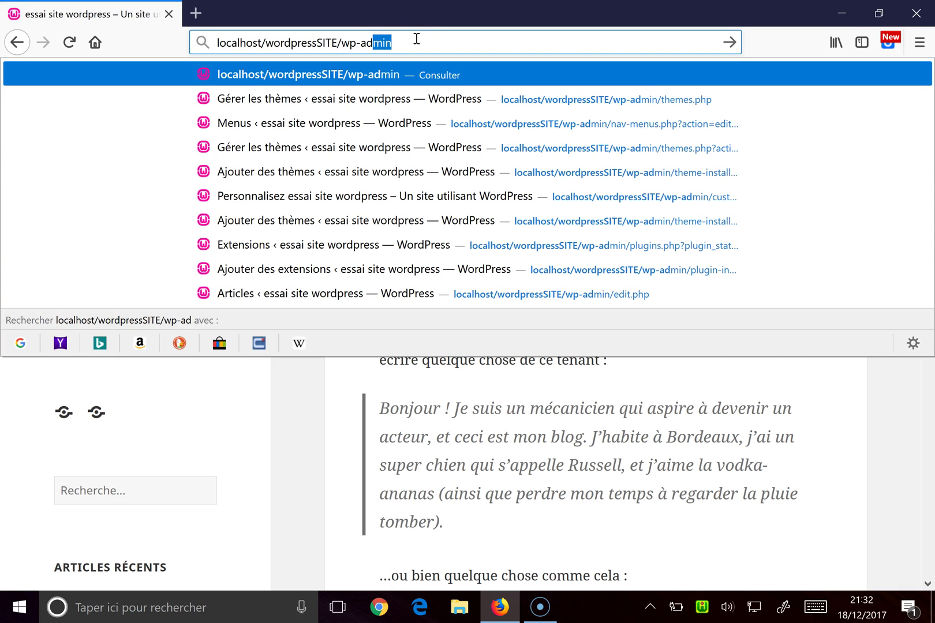
pyautogui.press('Return')
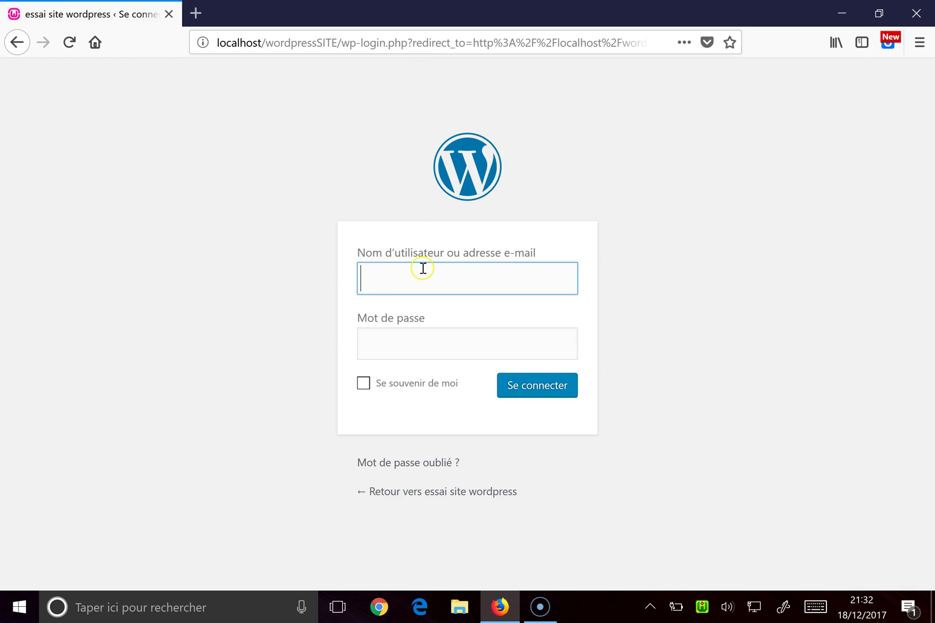
# - Log in to the WordPress administration with the username and the account password
pyautogui.click(423, 268)
pyautogui.click(415, 305)
pyautogui.click(417, 346)
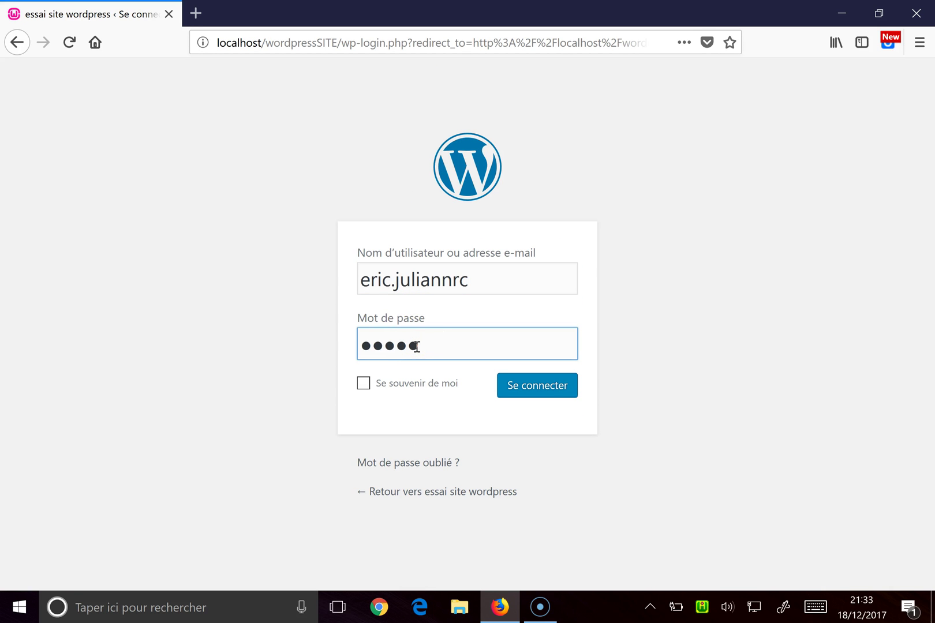
pyautogui.write('1')
pyautogui.press('Return')
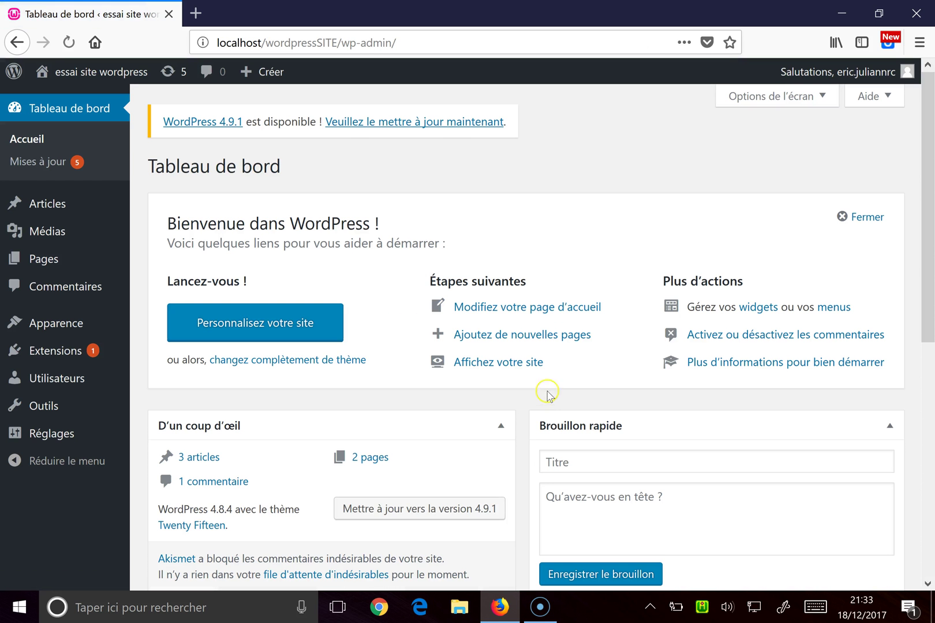
# - Open the page for adding new extensions and search for "yoast"
pyautogui.moveTo(53, 205)
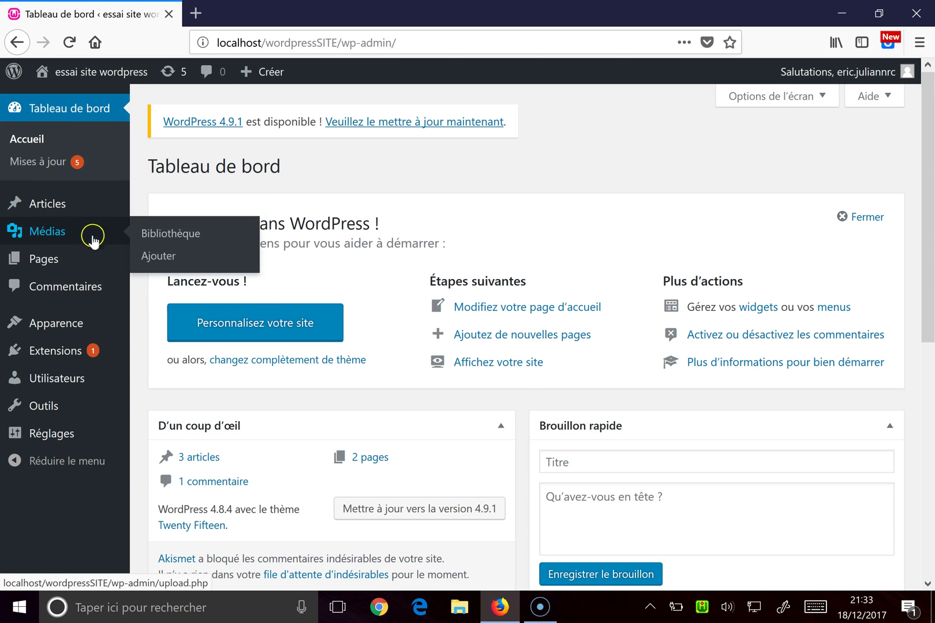
pyautogui.moveTo(19, 266)
pyautogui.moveTo(74, 322)
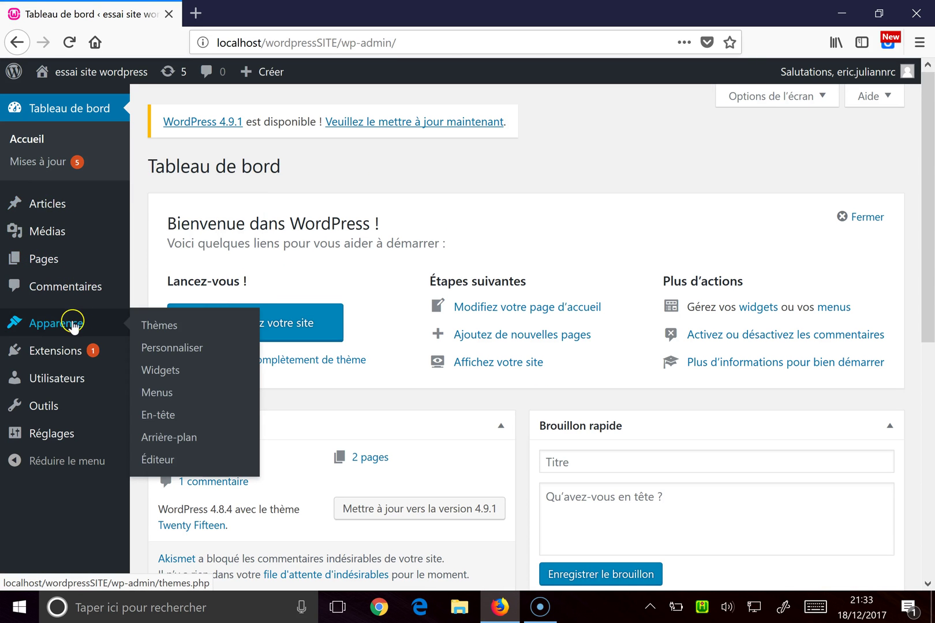
pyautogui.moveTo(64, 359)
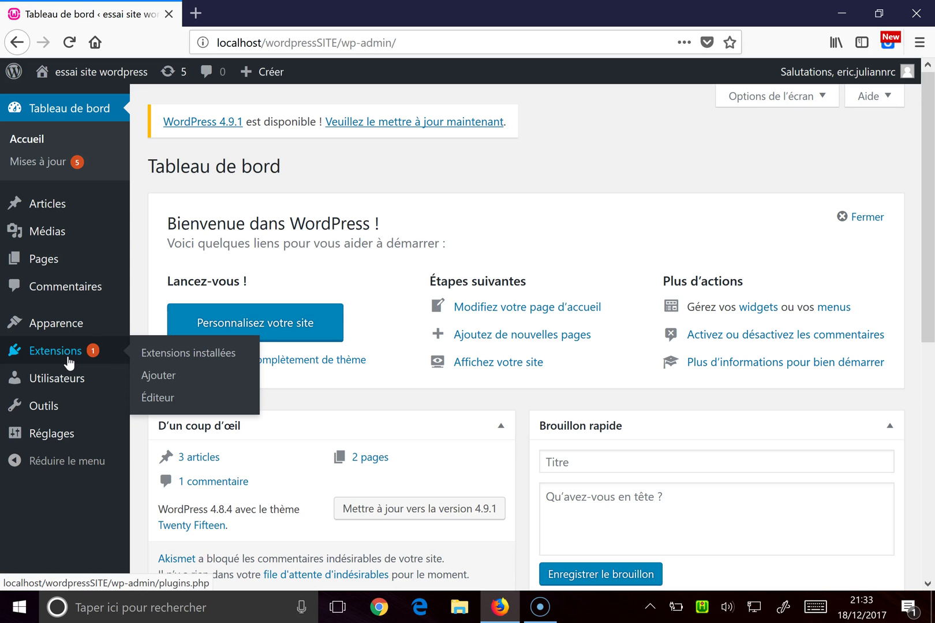
pyautogui.click(161, 377)
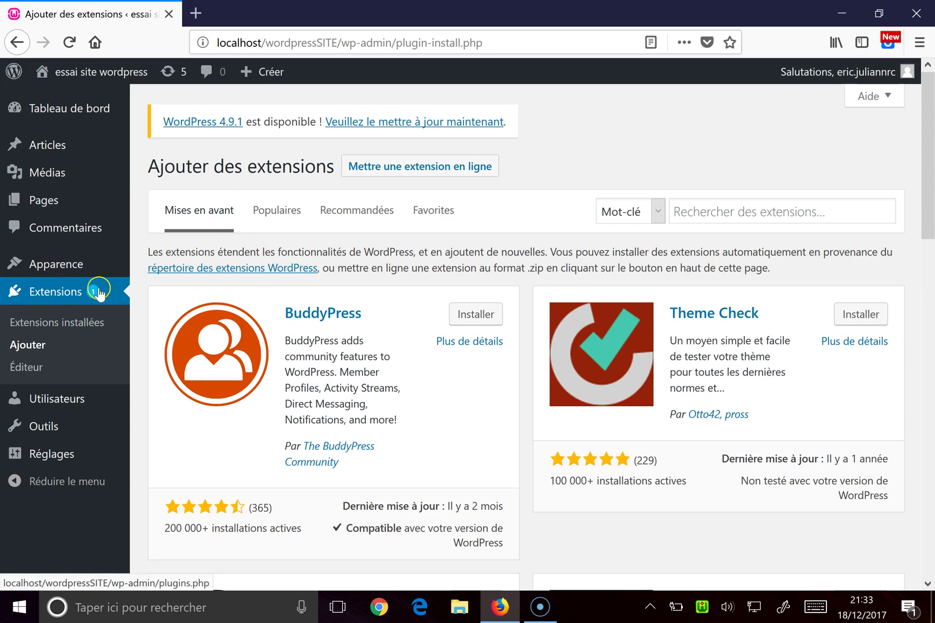
pyautogui.click(697, 212)
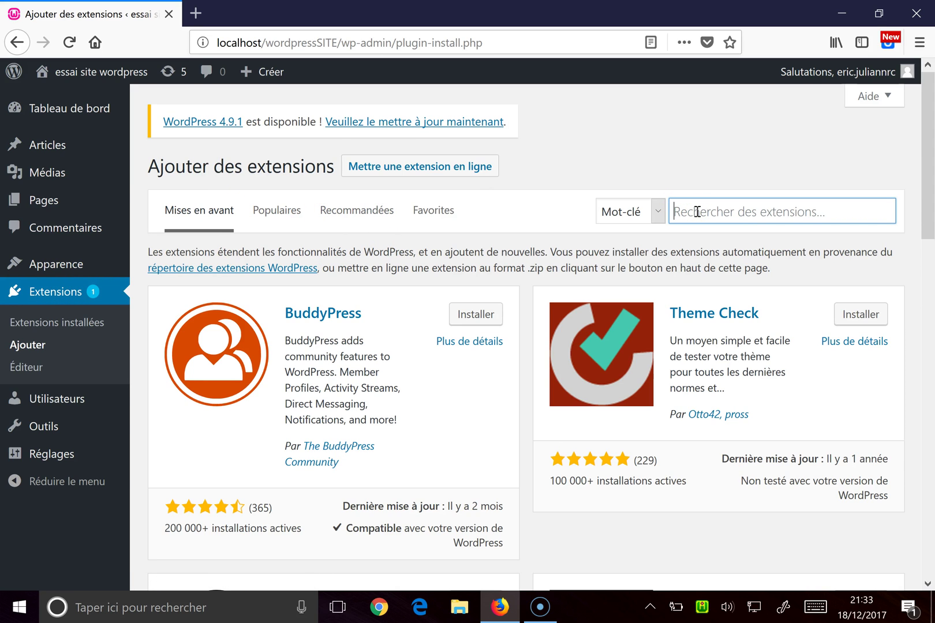
pyautogui.write('yoast')
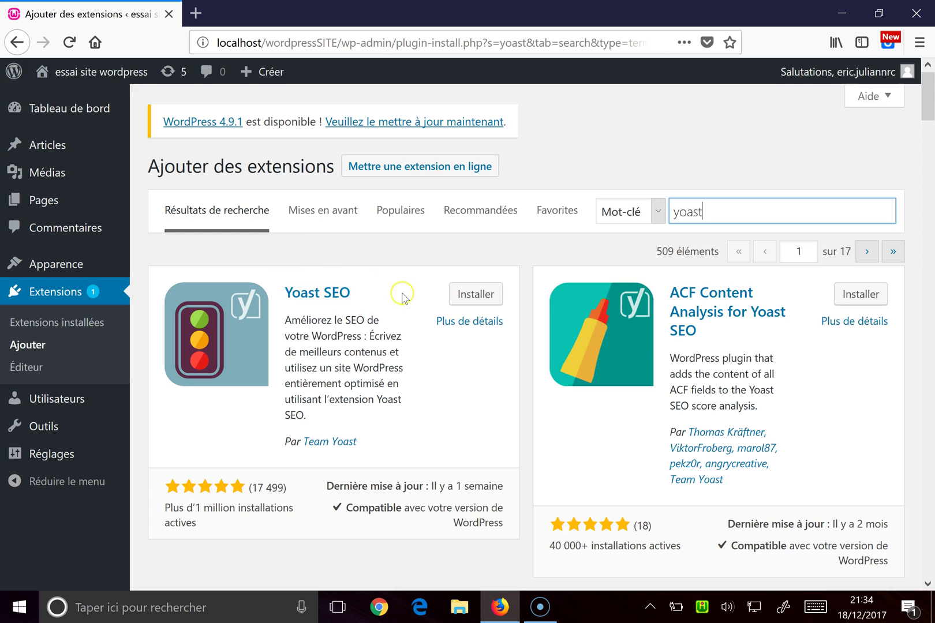
# - Install and activate the Yoast SEO extension and check it in the list of installed extensions
pyautogui.click(483, 300)
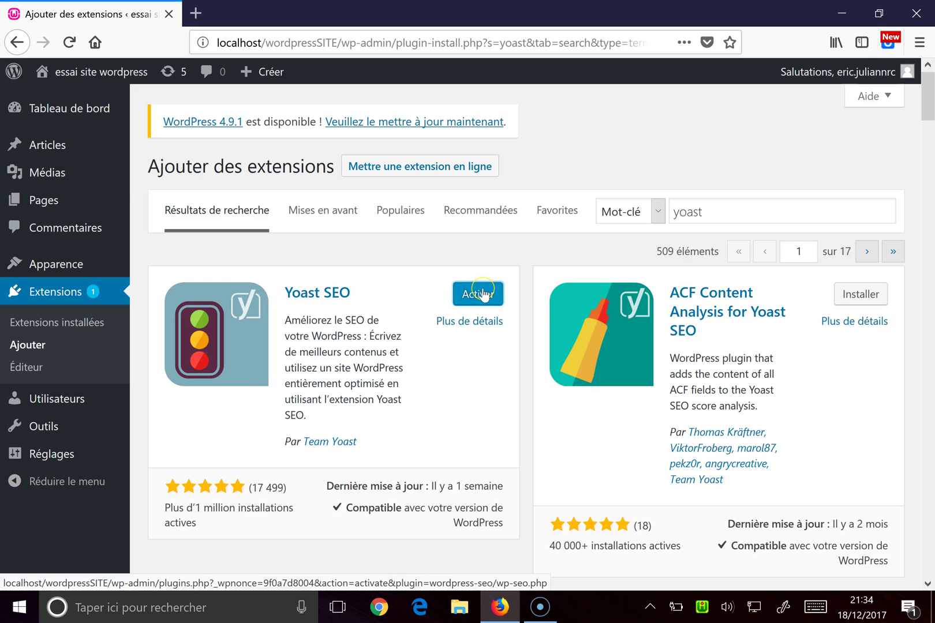
pyautogui.click(484, 295)
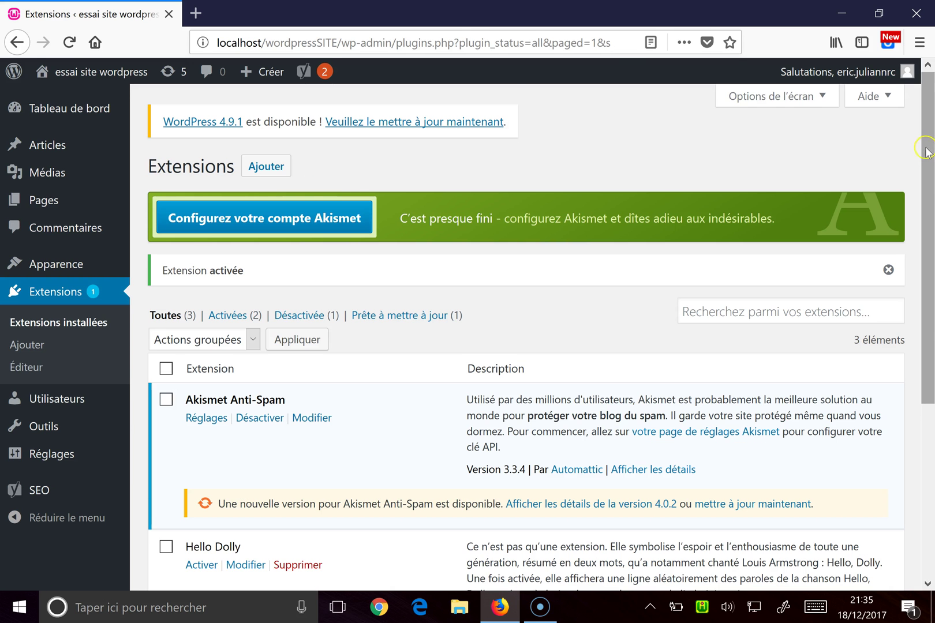
pyautogui.moveTo(930, 144); pyautogui.dragTo(921, 309)
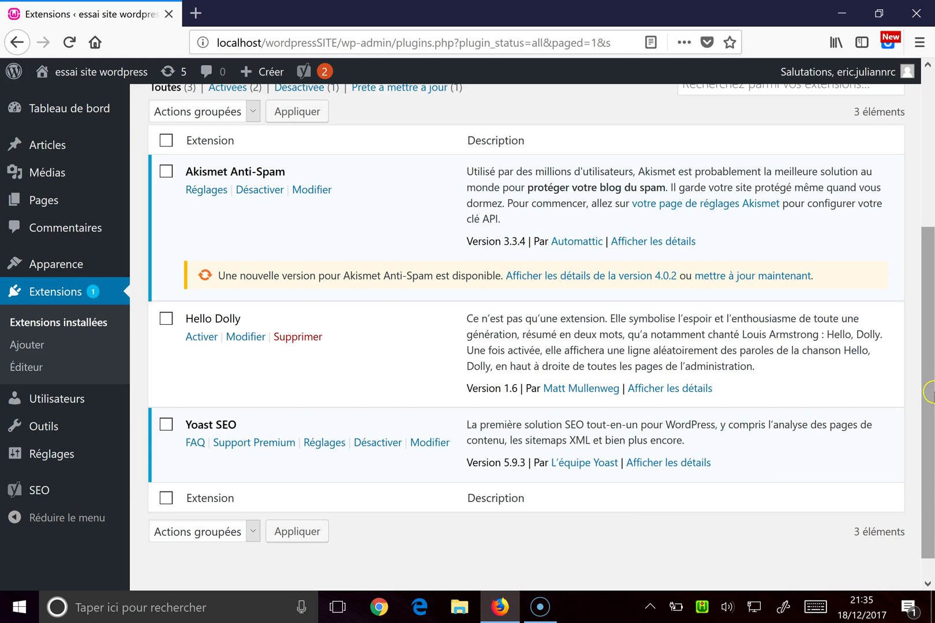
pyautogui.moveTo(928, 397); pyautogui.dragTo(926, 284)
# - Search the new extensions for "duplicator" and install and activate Duplicator – Extension de migration WordPress
pyautogui.click(45, 344)
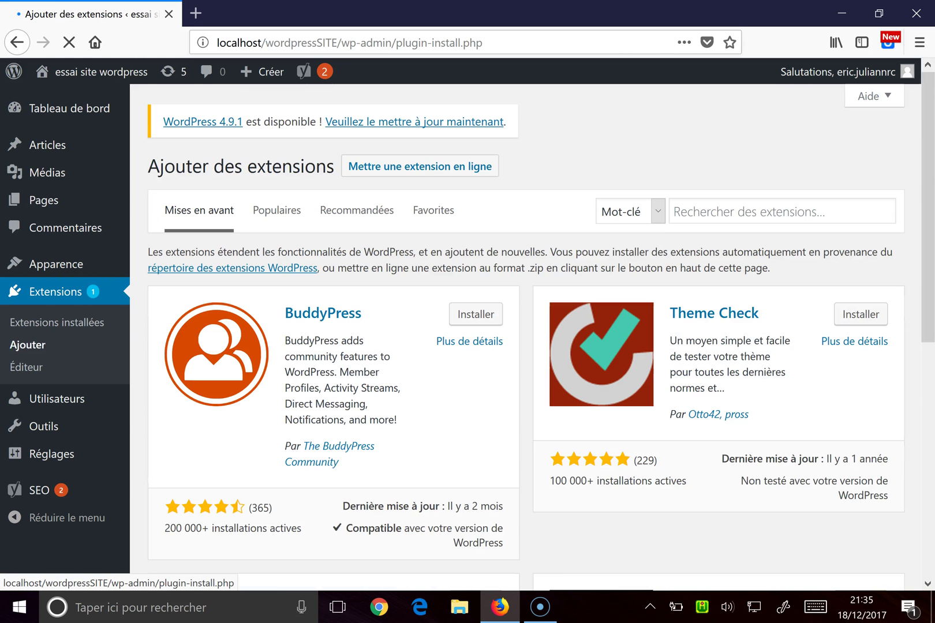
pyautogui.click(819, 220)
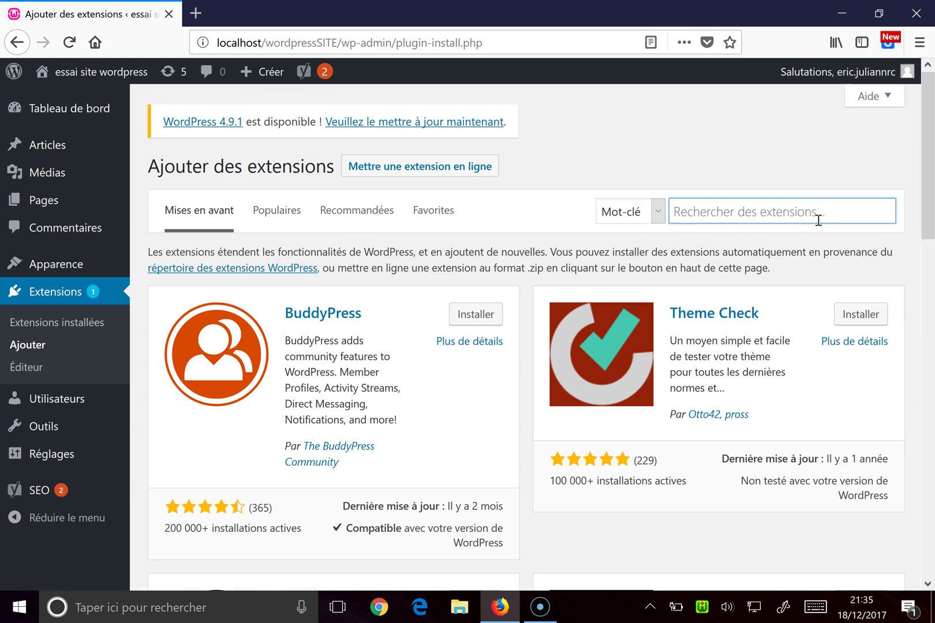
pyautogui.write('duplicat')
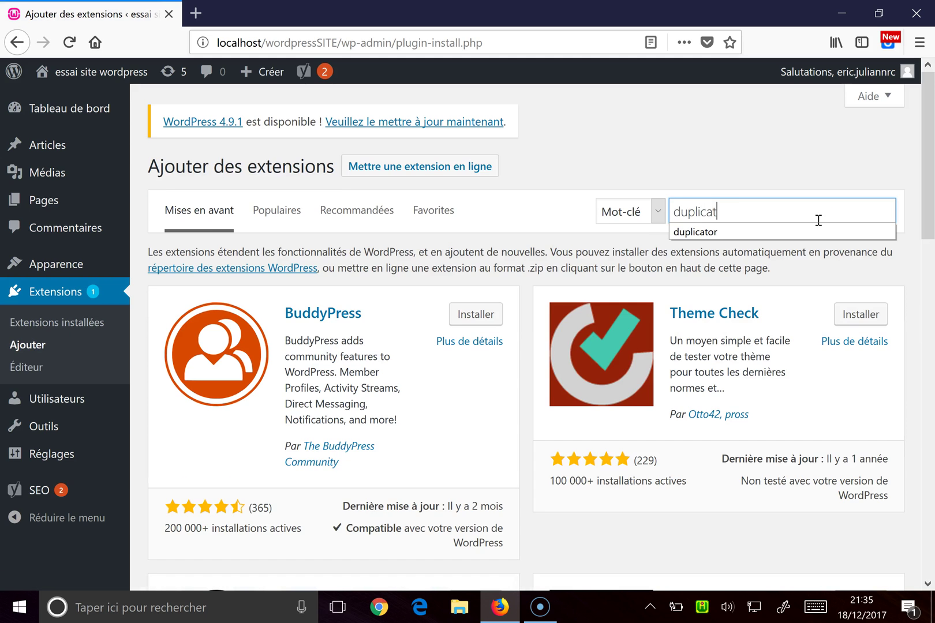
pyautogui.write('or')
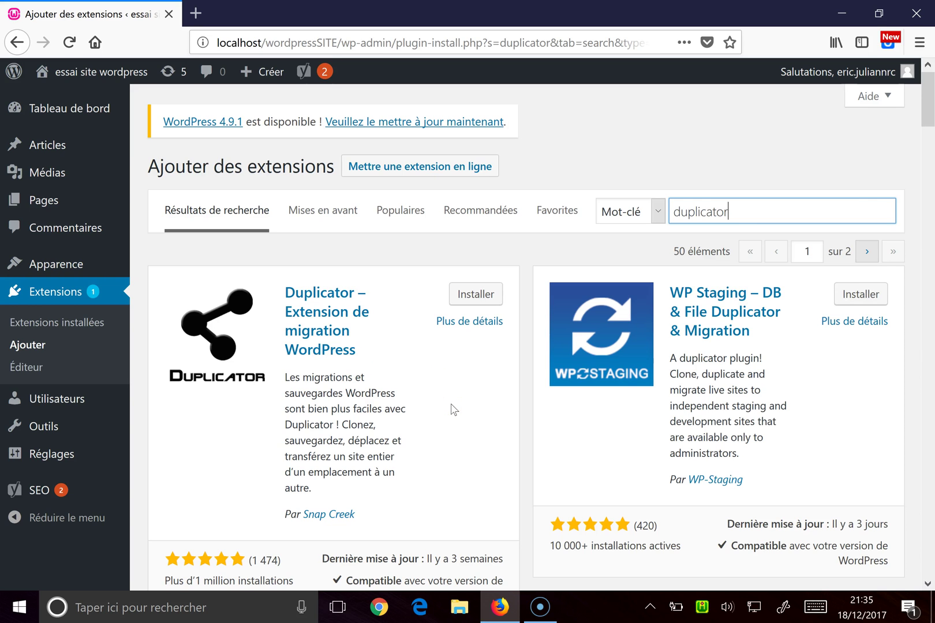
pyautogui.click(478, 295)
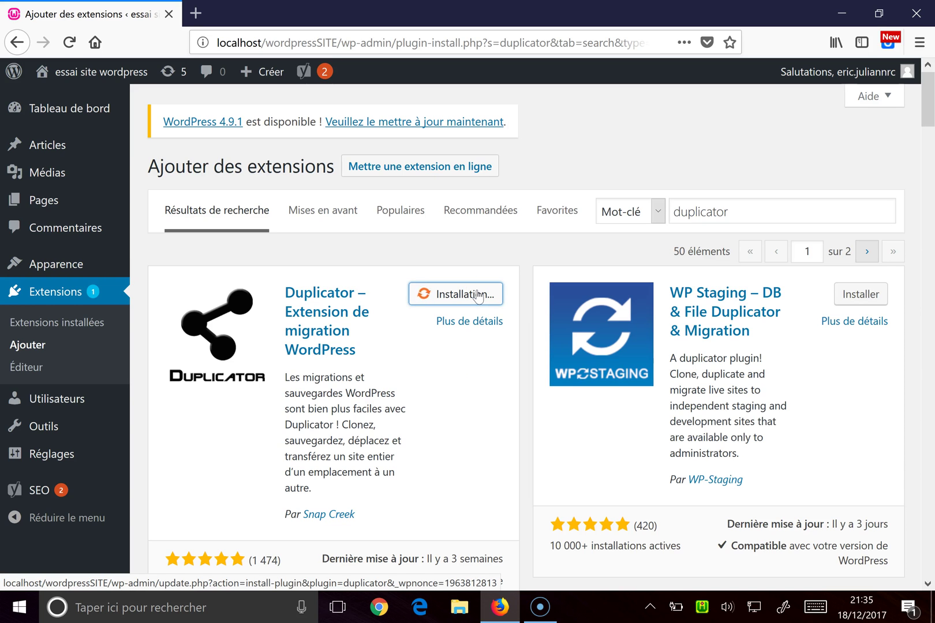
pyautogui.click(479, 296)
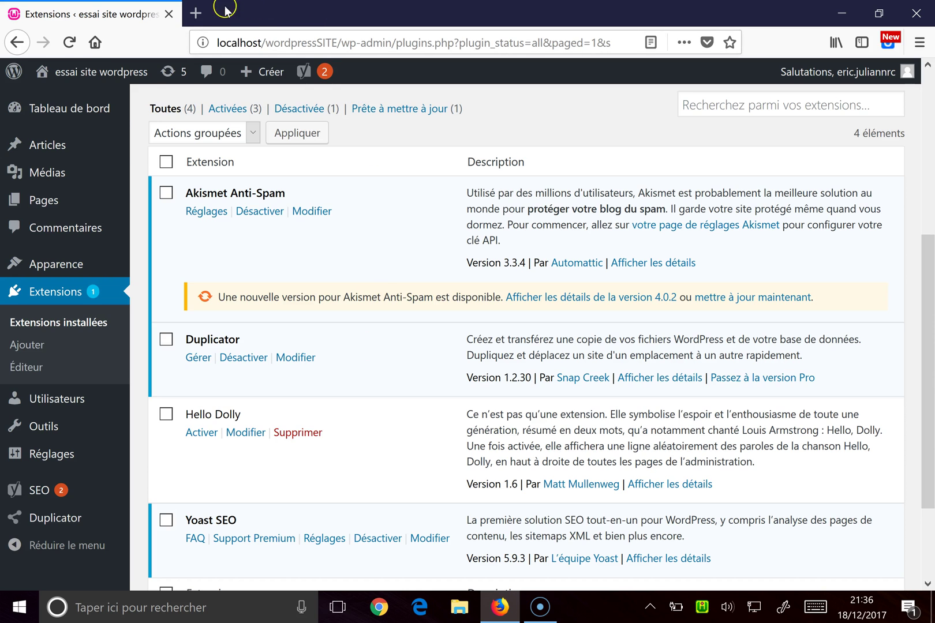
# - Visit the public site and look through the Premier article and Page d'exemple pages
pyautogui.moveTo(101, 78)
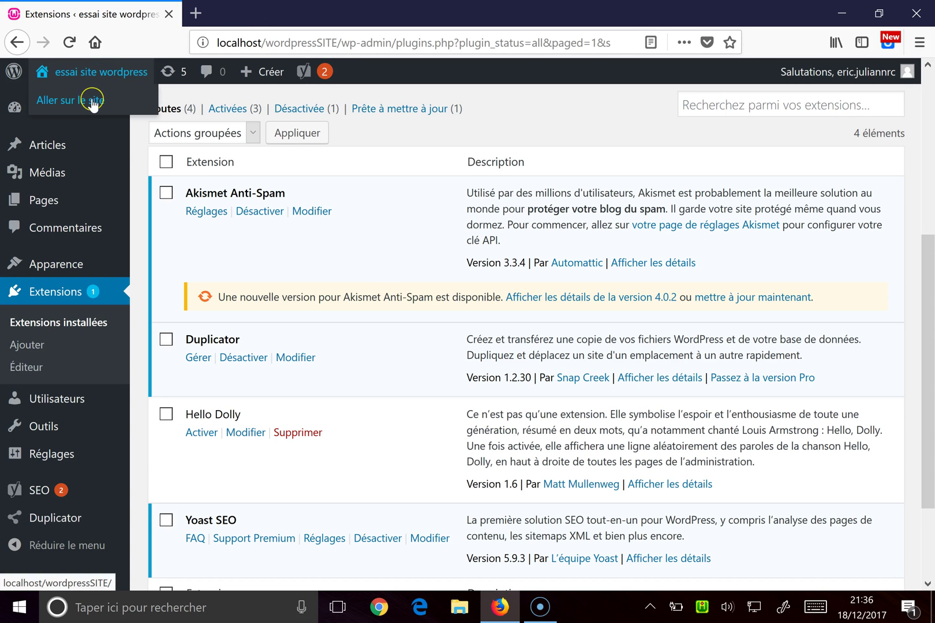
pyautogui.click(90, 101)
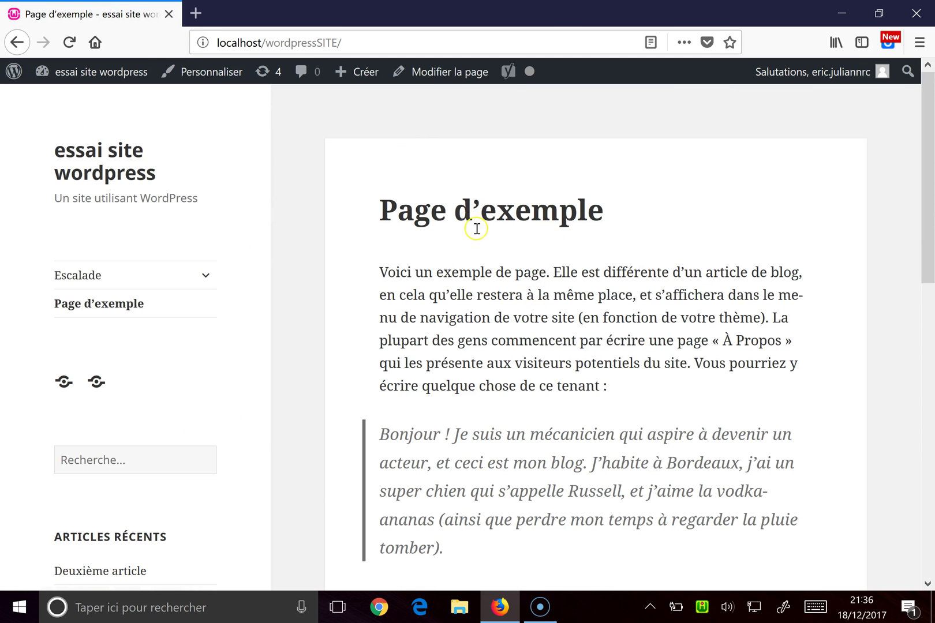
pyautogui.scroll(-10, 482, 242)
pyautogui.scroll(4, 274, 212)
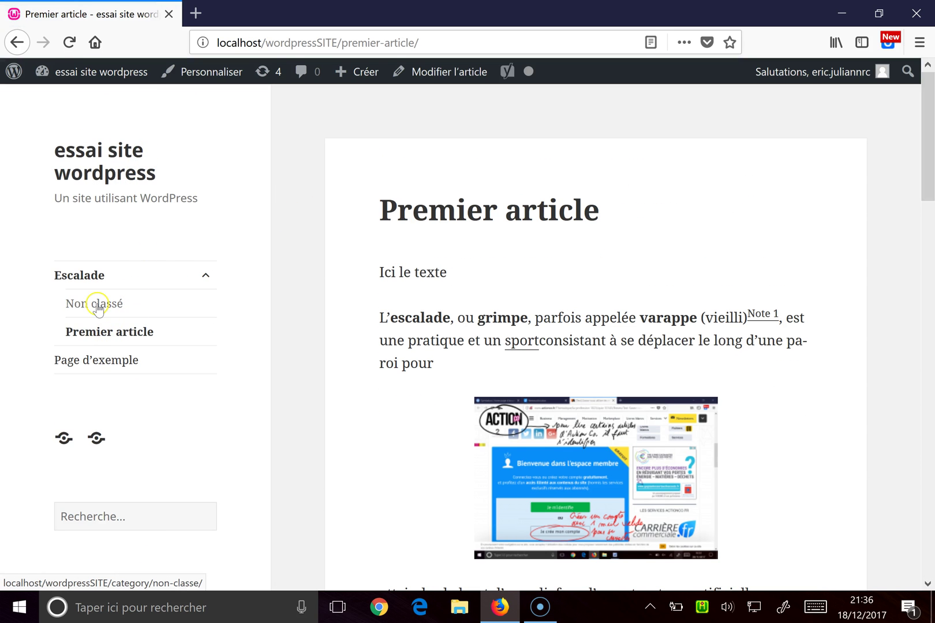
pyautogui.click(112, 364)
pyautogui.scroll(-20, 707, 234)
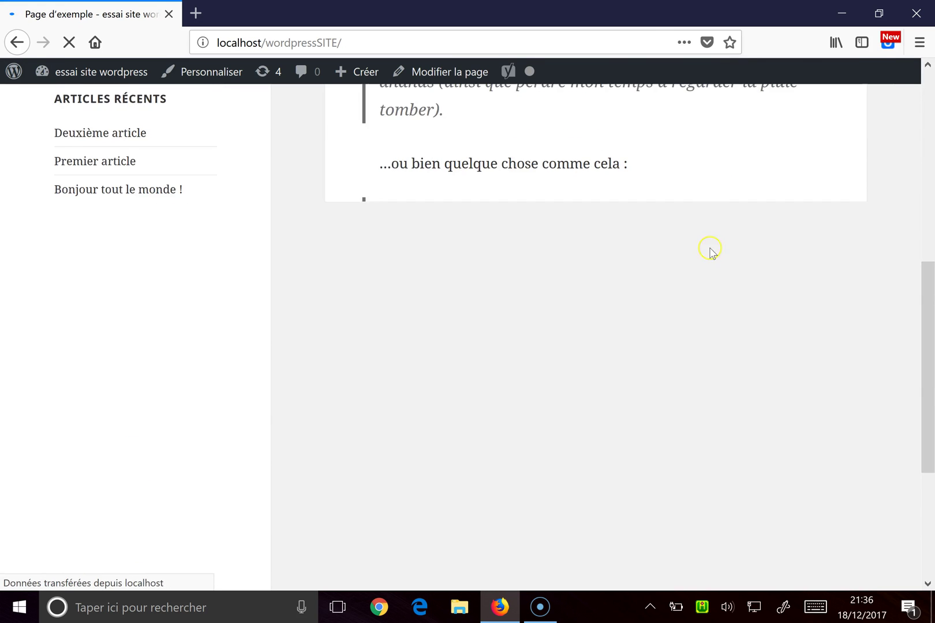
pyautogui.scroll(20, 658, 272)
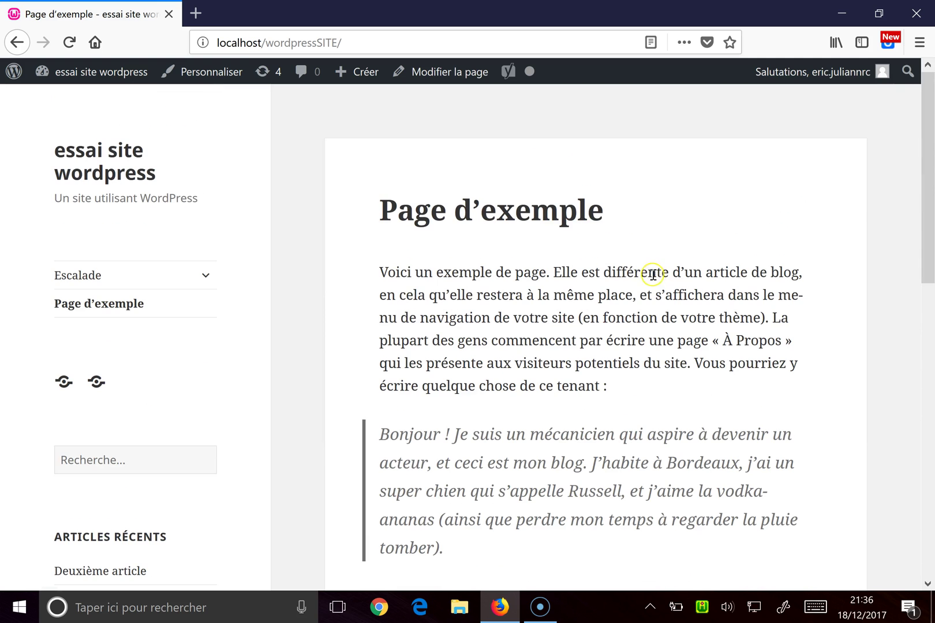
# - Open an extra blank browser tab and bring the site's tab back to the wp-admin dashboard
pyautogui.click(194, 14)
pyautogui.click(138, 16)
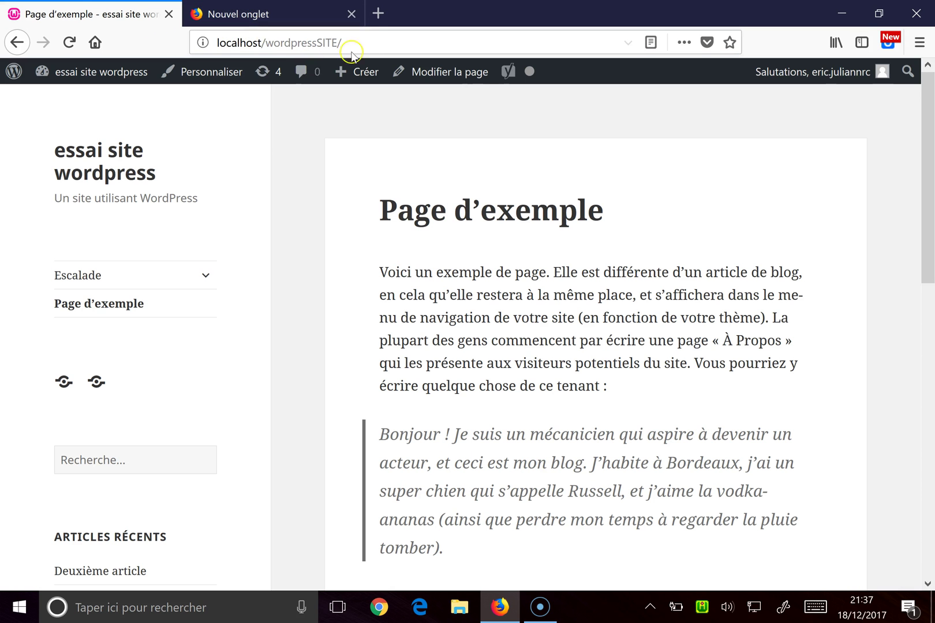
pyautogui.click(372, 43)
pyautogui.click(378, 43)
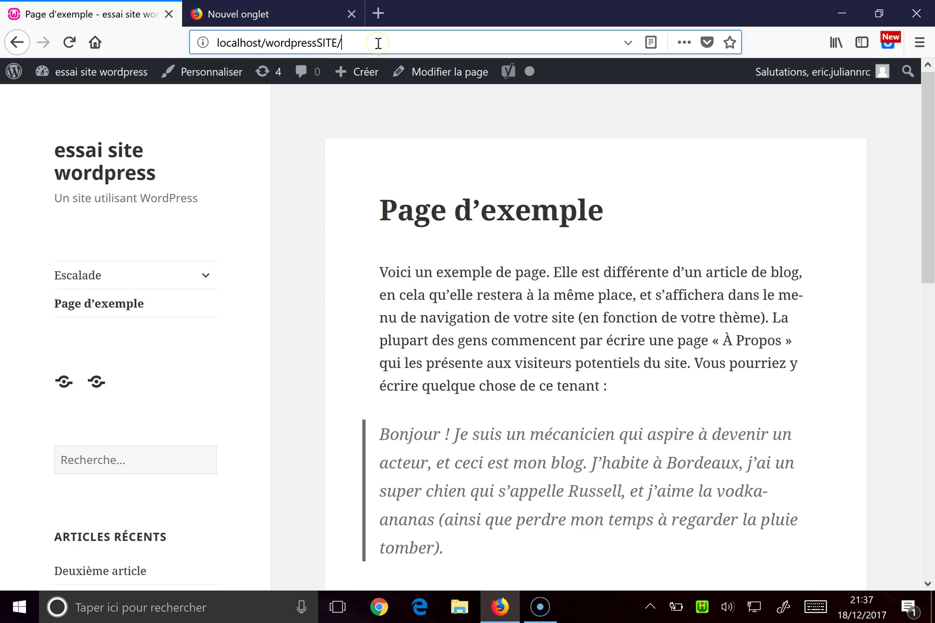
pyautogui.write('wp')
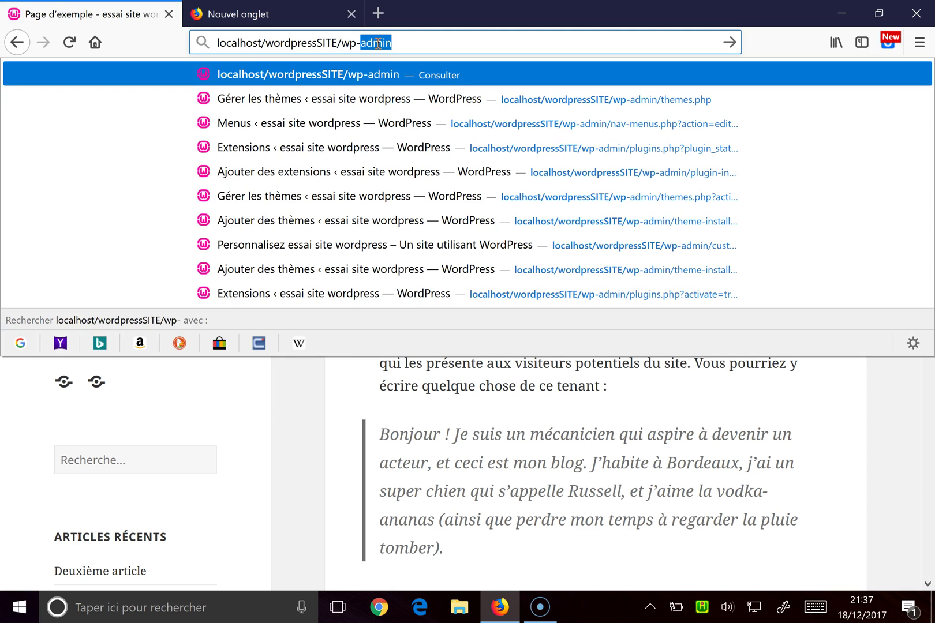
pyautogui.write('-')
pyautogui.press('Return')
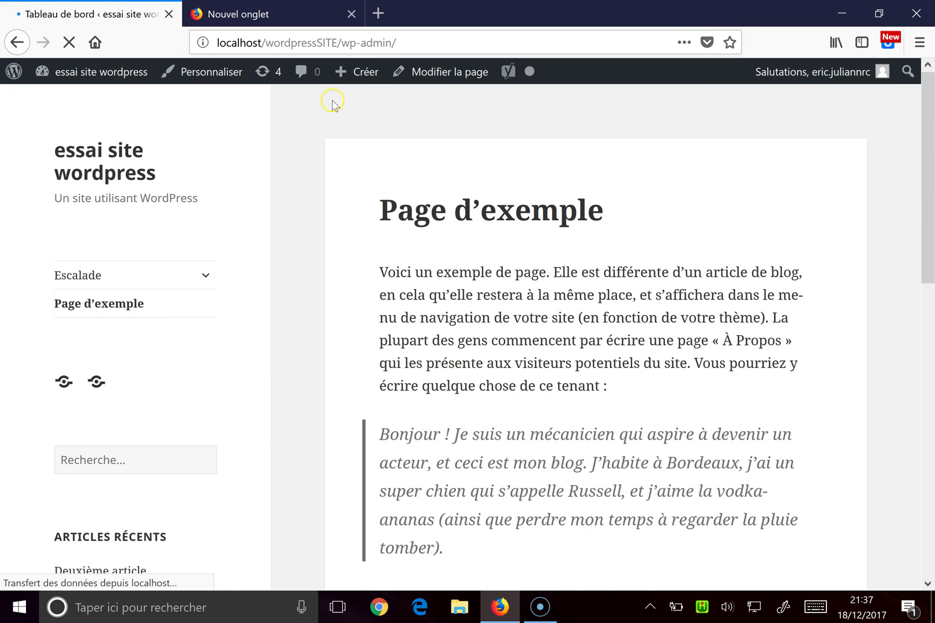
# - Open the Duplicator extension's list of packages (Paquets) from the dashboard
pyautogui.scroll(-3, 241, 214)
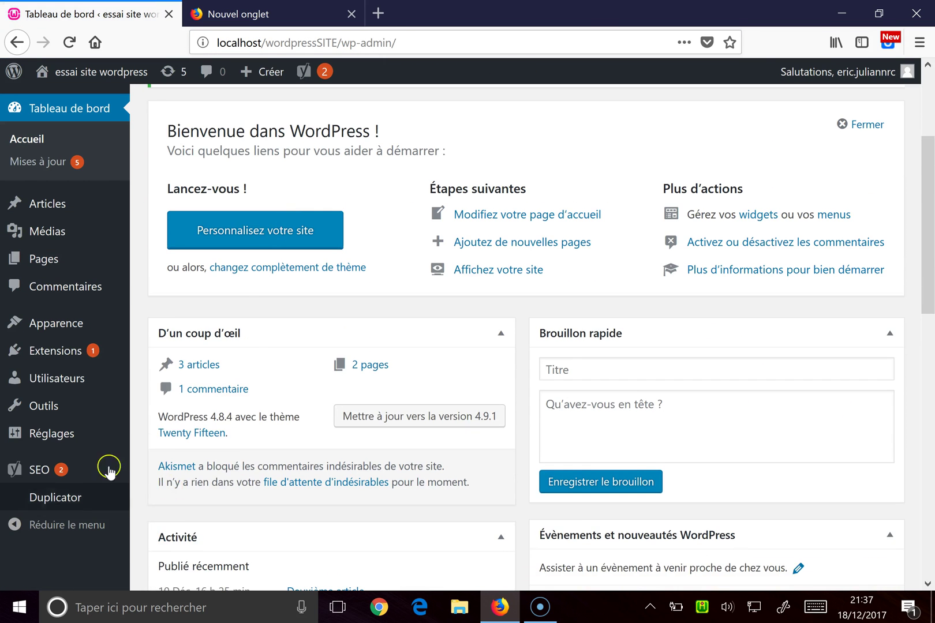
pyautogui.moveTo(44, 501)
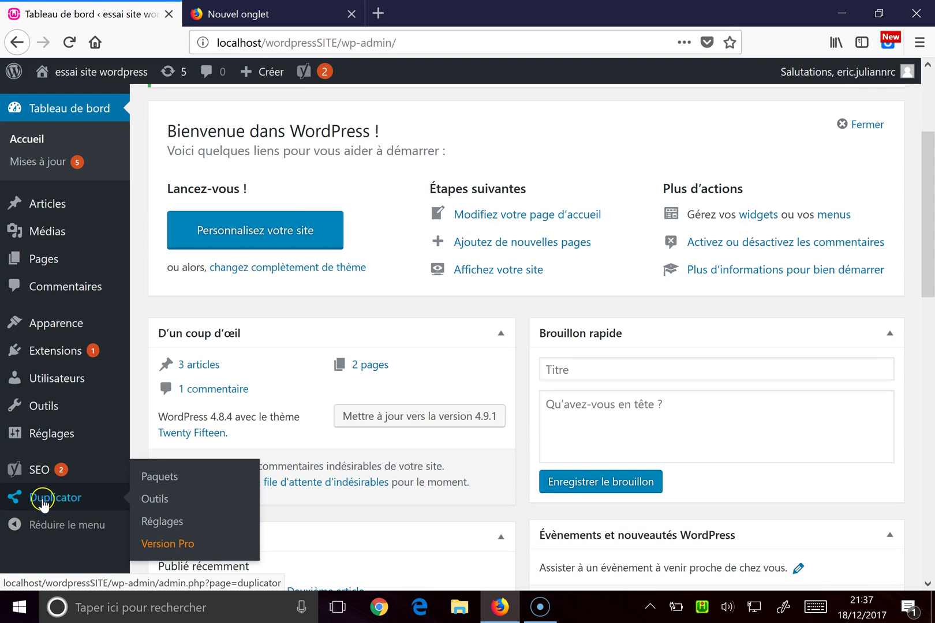
pyautogui.click(159, 476)
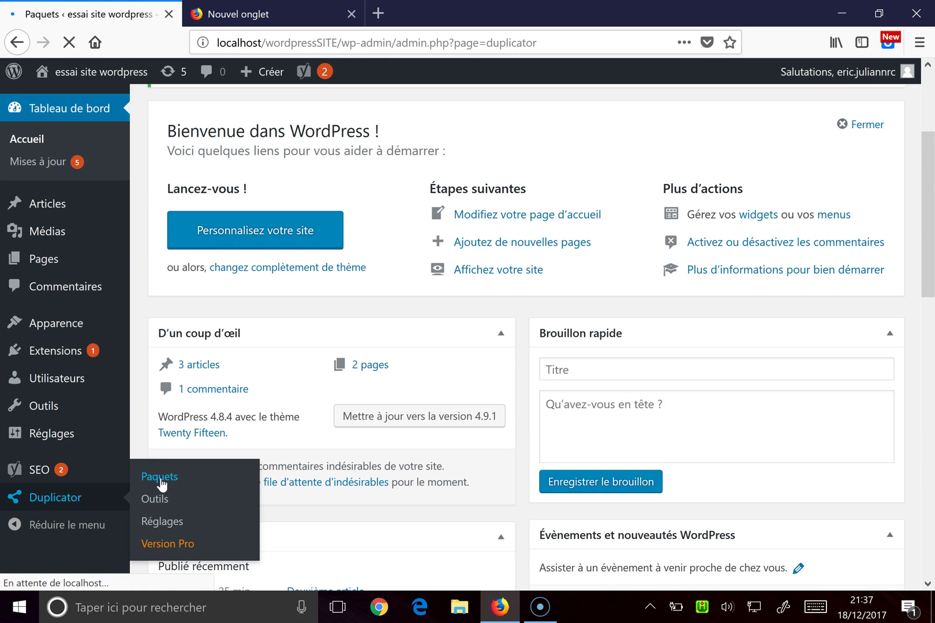
pyautogui.scroll(-2, 494, 344)
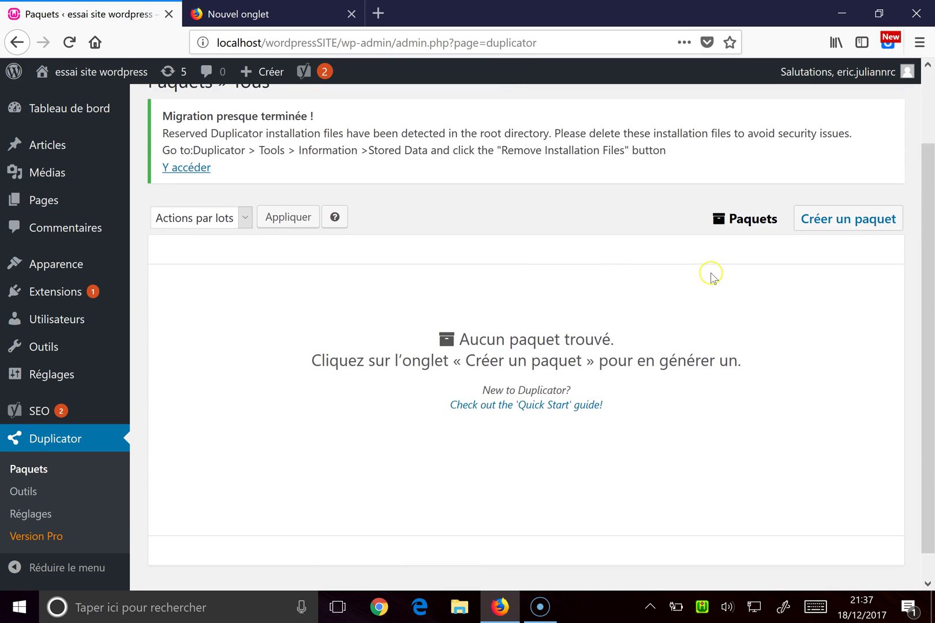